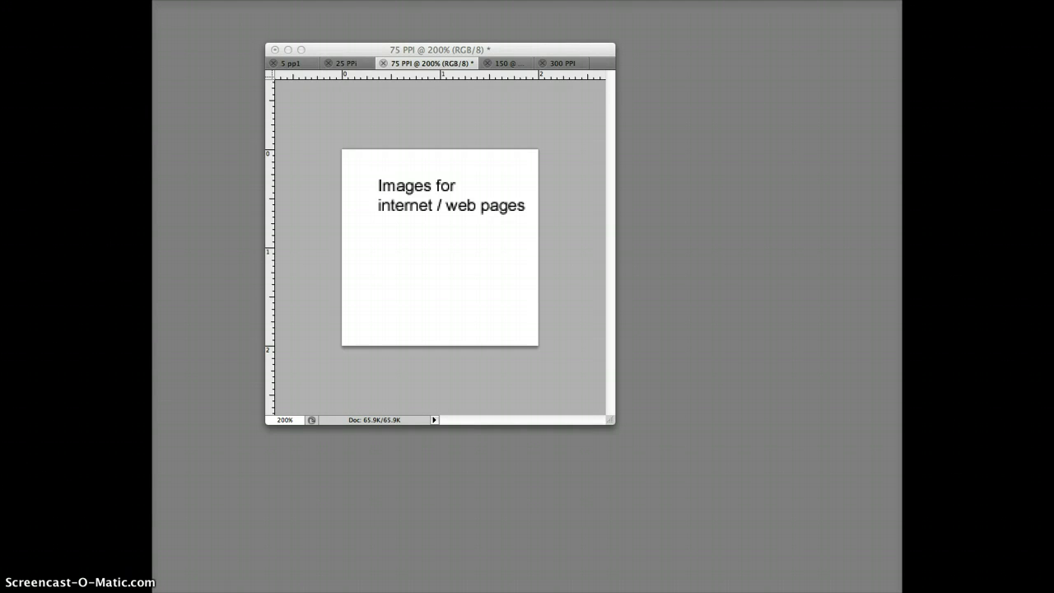
# Step: Restore the hidden panels and flip through the 5, 25, 75, 150 and 300 PPI documents, ending on 5 pp1
pyautogui.press('Tab')
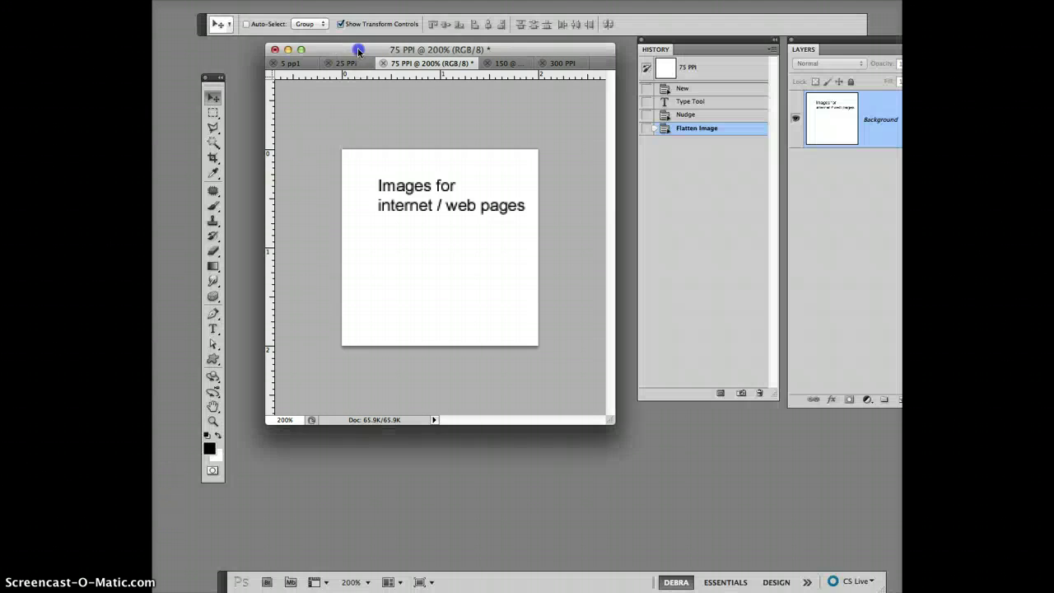
pyautogui.click(303, 63)
pyautogui.click(357, 65)
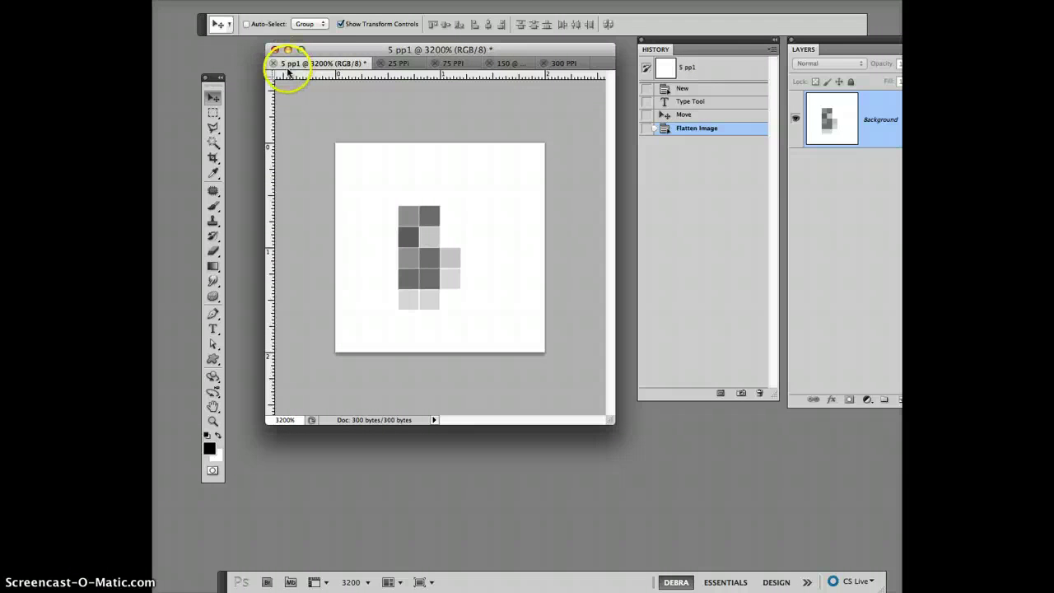
pyautogui.click(420, 65)
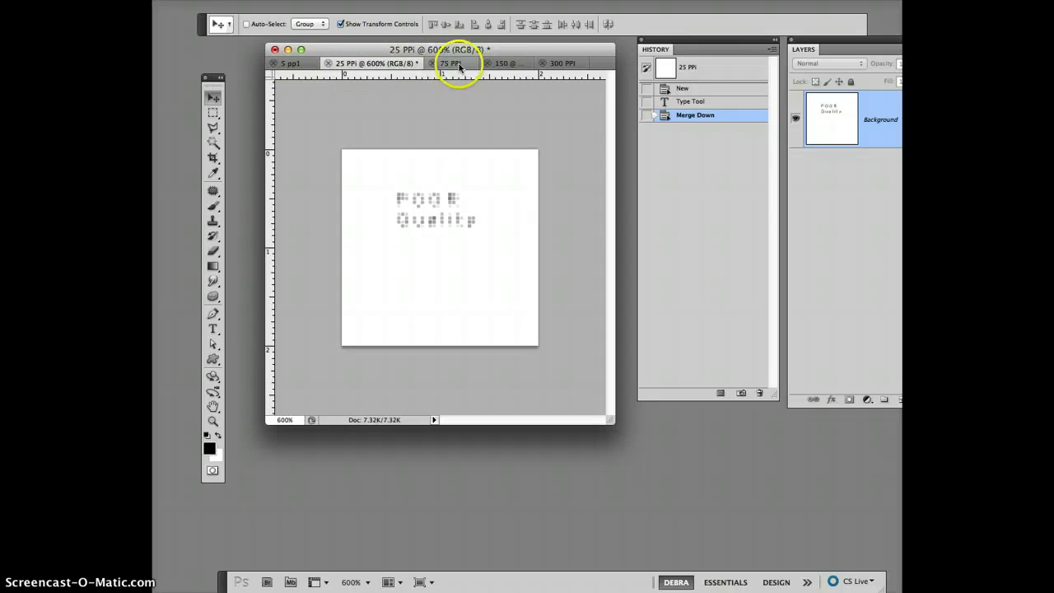
pyautogui.click(460, 64)
pyautogui.click(524, 66)
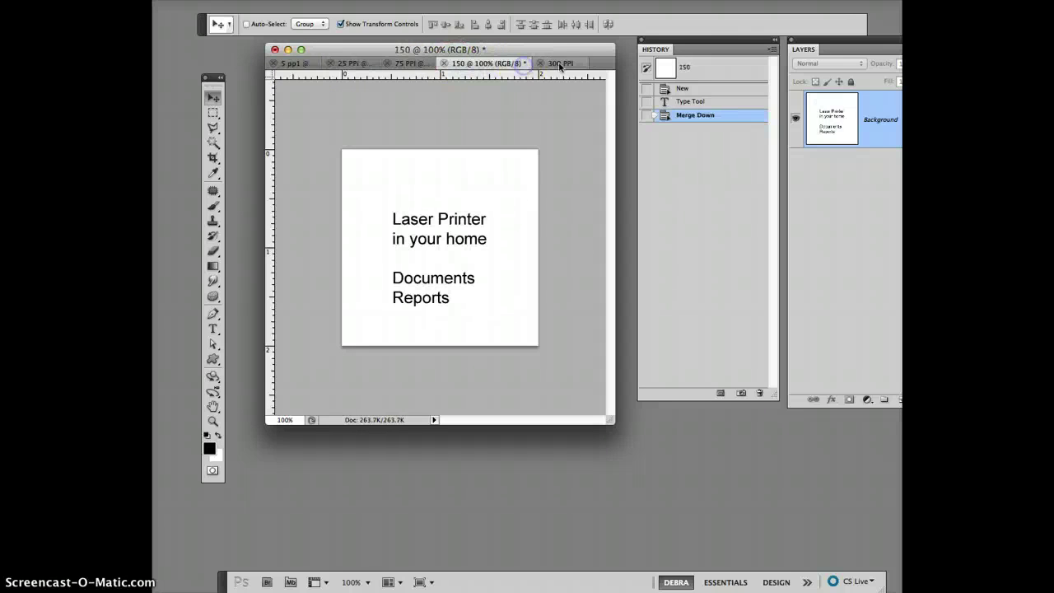
pyautogui.click(578, 64)
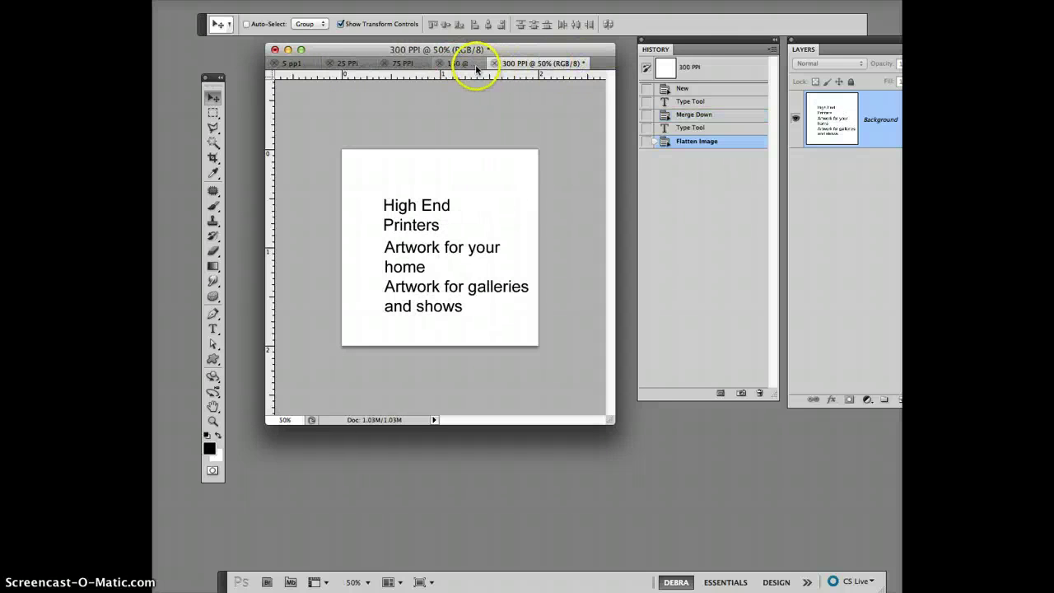
pyautogui.click(471, 66)
pyautogui.click(425, 66)
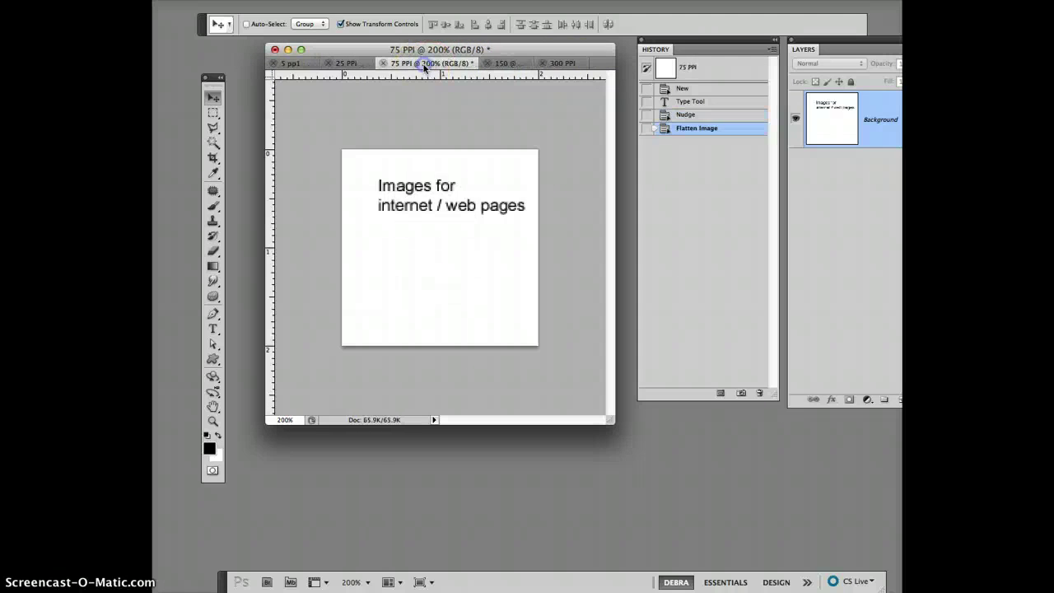
pyautogui.click(348, 64)
pyautogui.click(306, 66)
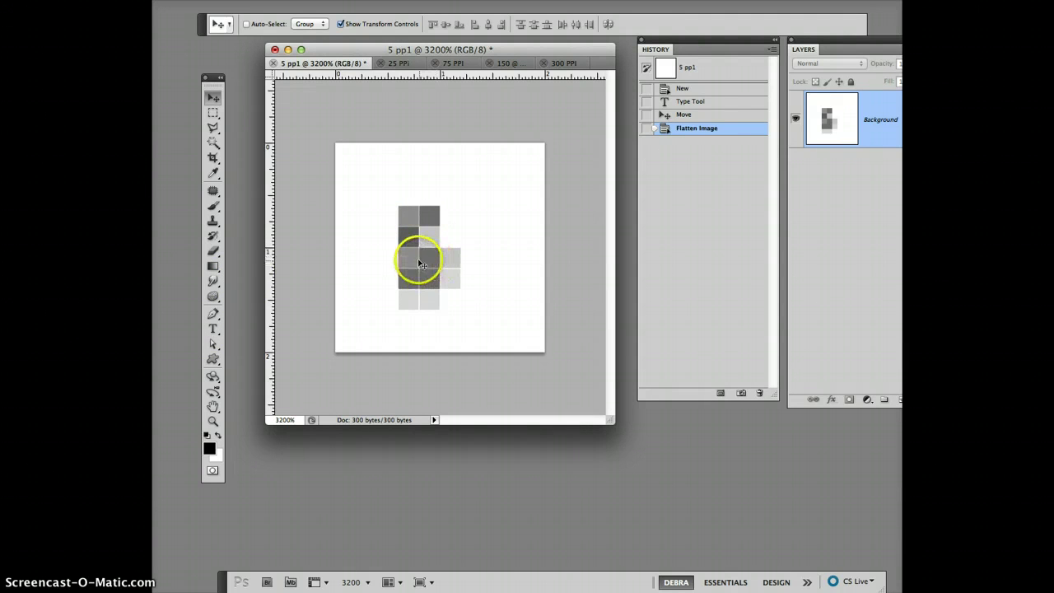
# Step: With the Gradient tool, drag top-left to bottom-right across the 5 pp1 and 25 PPi squares
pyautogui.click(211, 267)
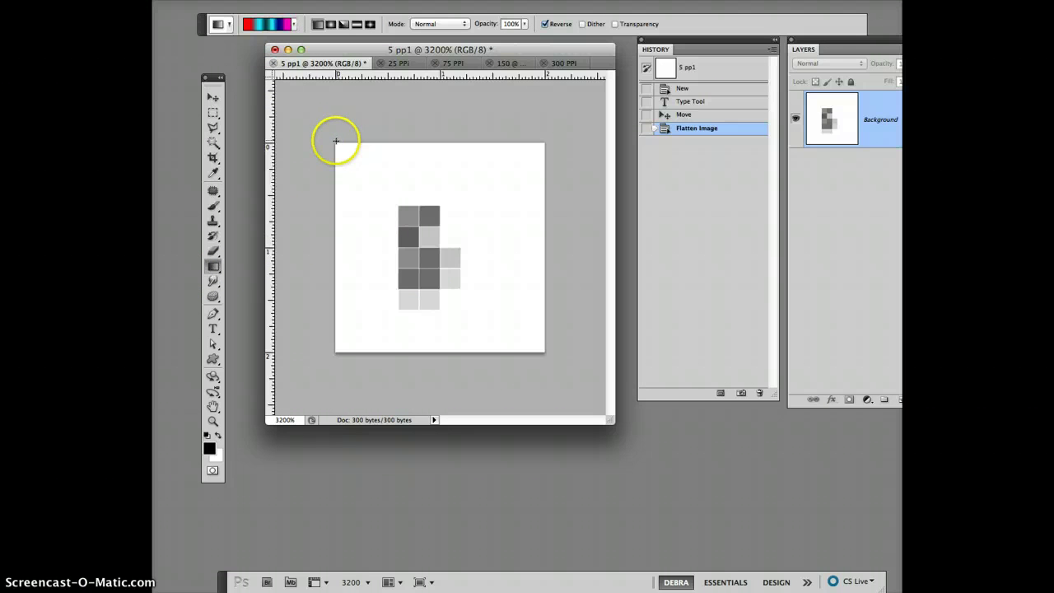
pyautogui.moveTo(336, 141); pyautogui.dragTo(544, 352)
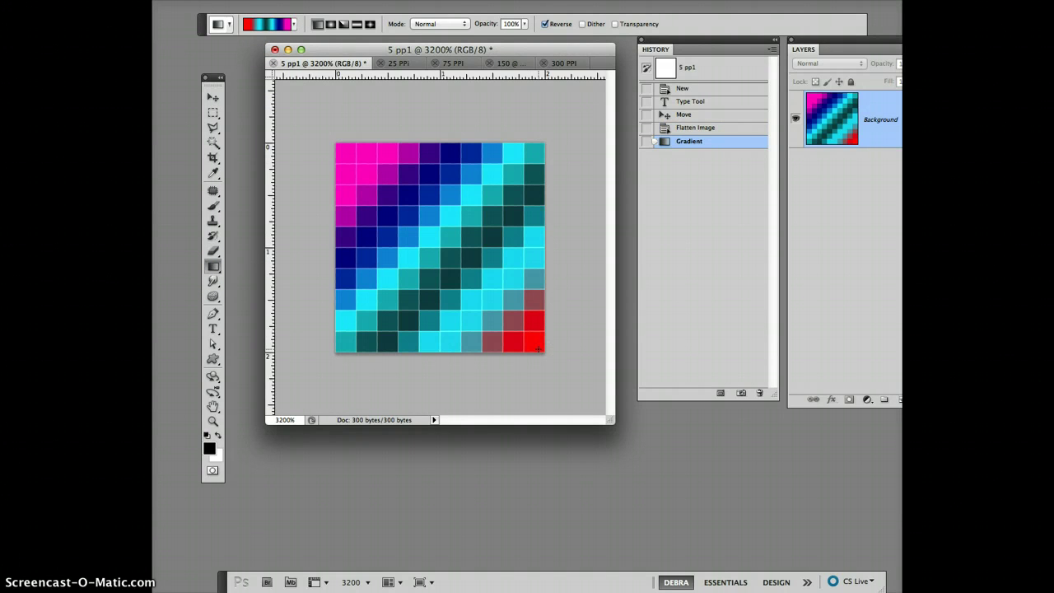
pyautogui.click(409, 64)
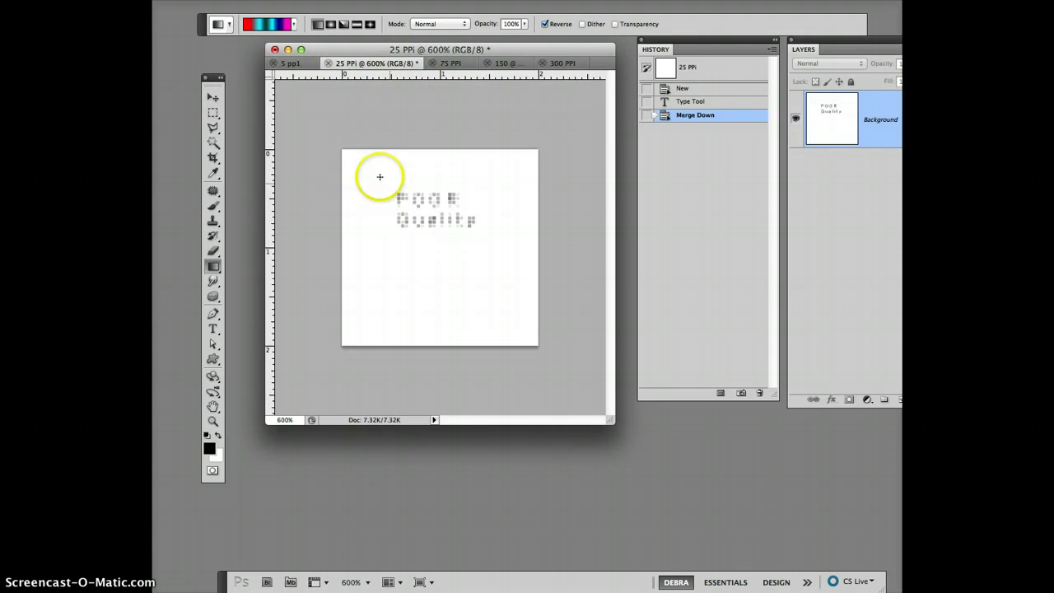
pyautogui.moveTo(346, 155); pyautogui.dragTo(538, 345)
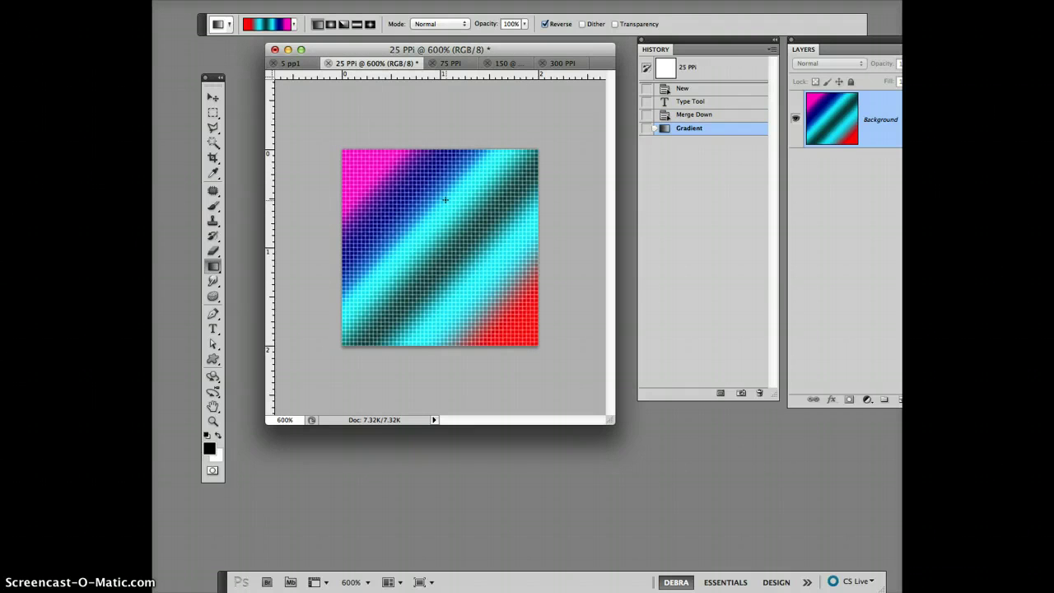
pyautogui.click(467, 65)
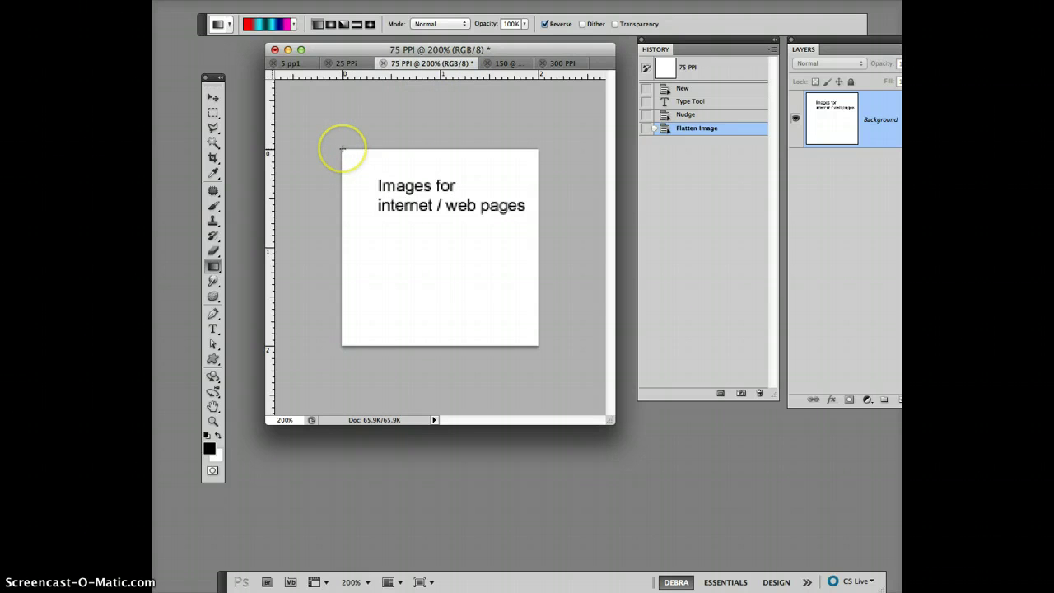
# Step: Drag the gradient corner to corner on the 75 PPI square, then on the 150 square
pyautogui.moveTo(342, 149); pyautogui.dragTo(536, 346)
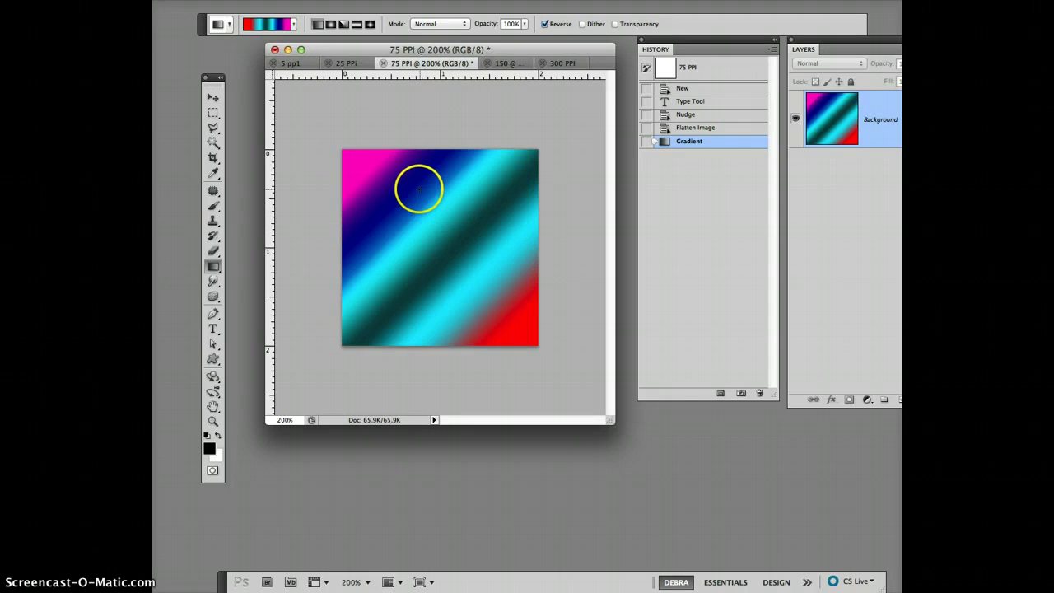
pyautogui.click(513, 63)
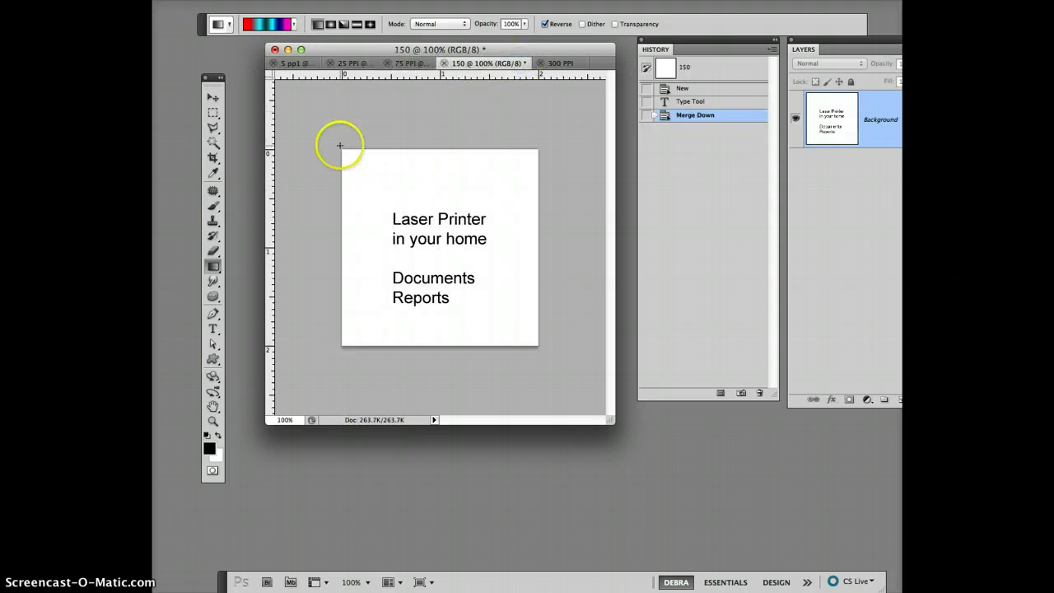
pyautogui.moveTo(340, 146); pyautogui.dragTo(353, 173)
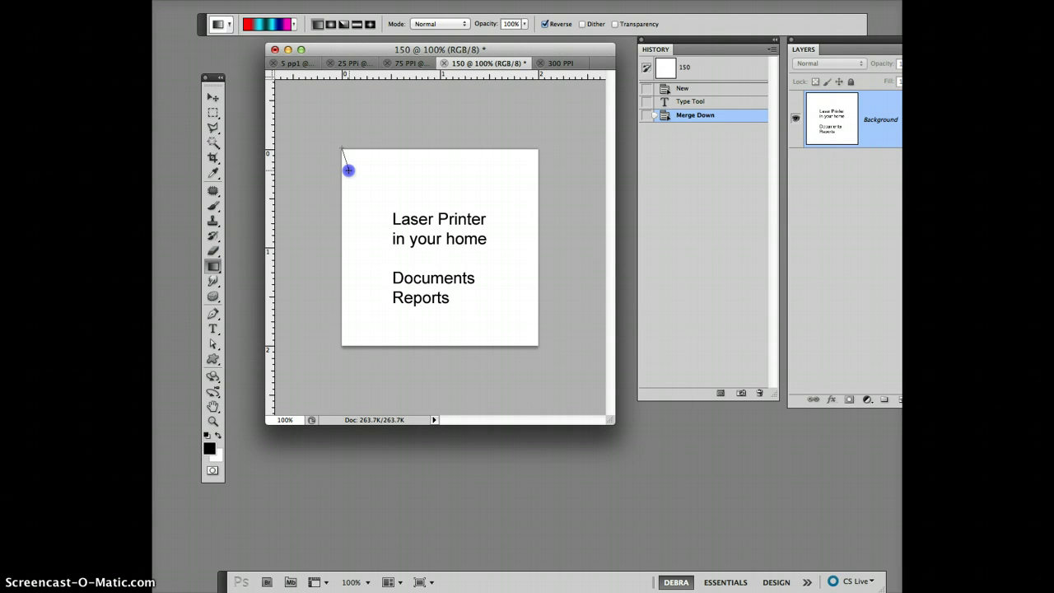
pyautogui.moveTo(348, 170); pyautogui.dragTo(536, 348)
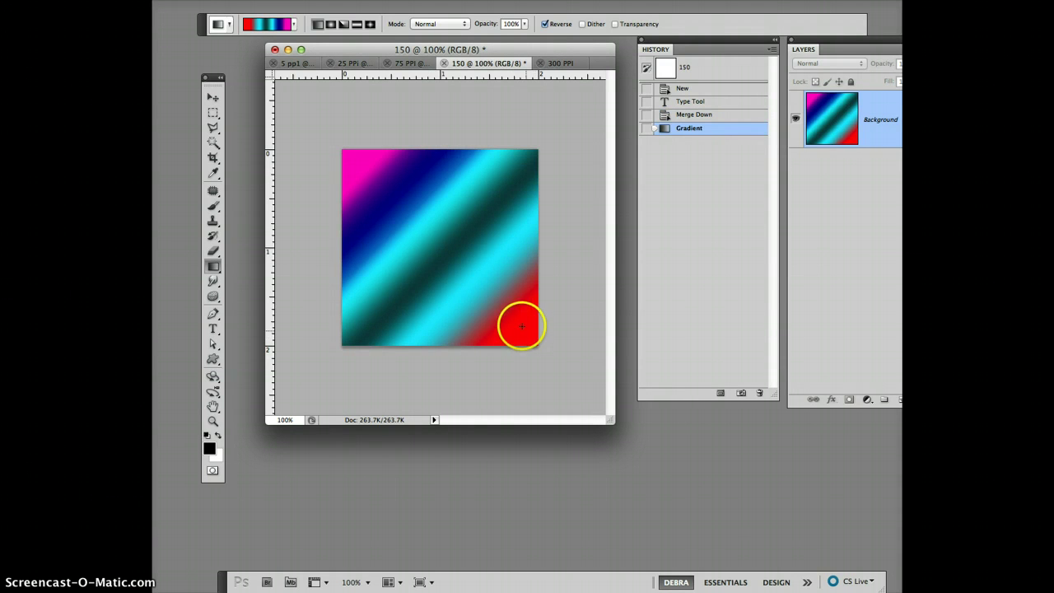
# Step: Drag the diagonal gradient from top-left to bottom-right across the 300 PPI square
pyautogui.click(570, 64)
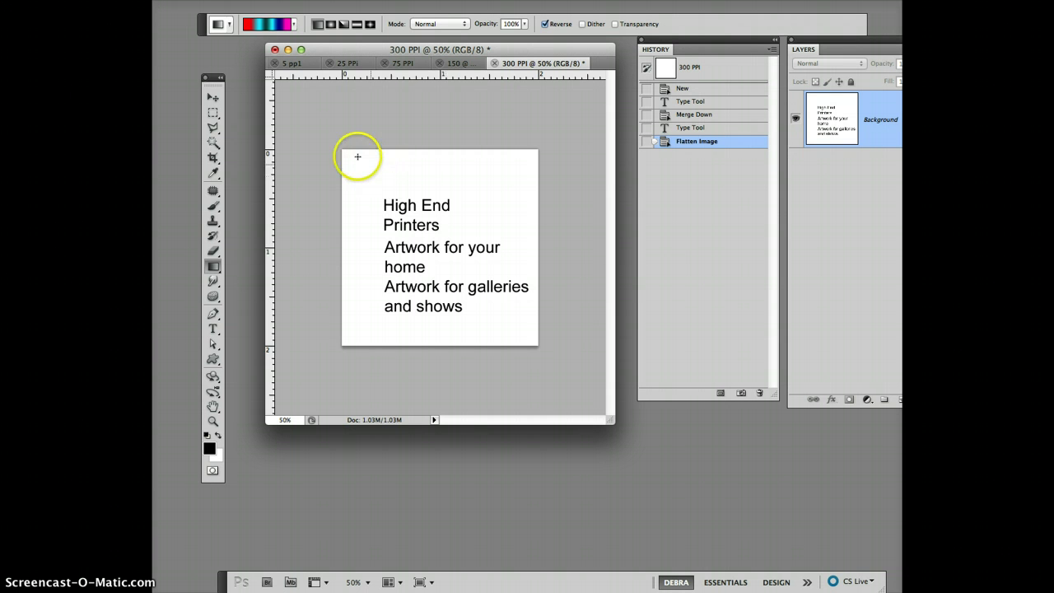
pyautogui.moveTo(352, 153); pyautogui.dragTo(535, 340)
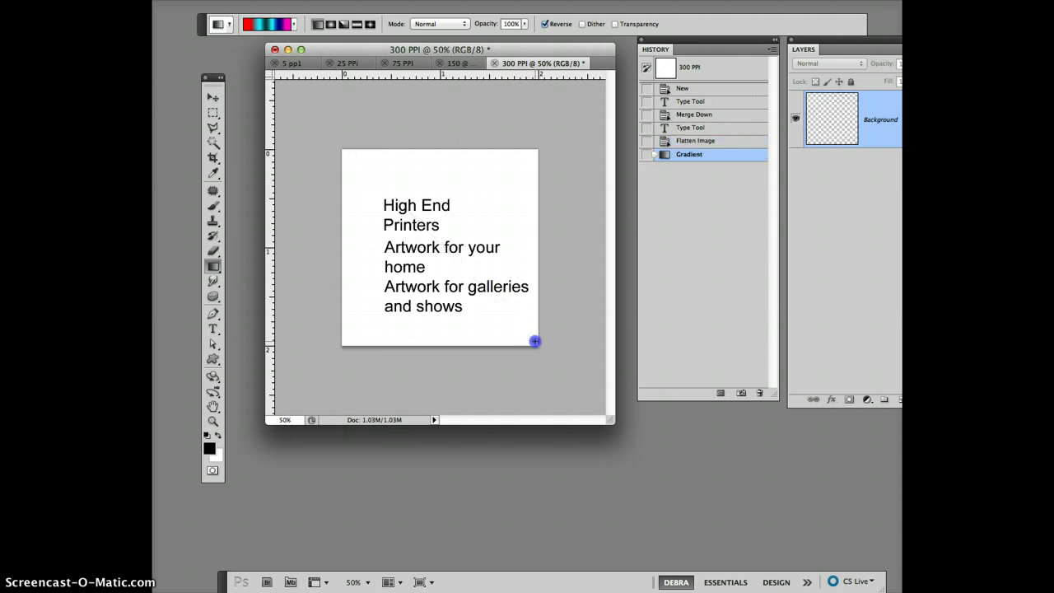
pyautogui.click(315, 64)
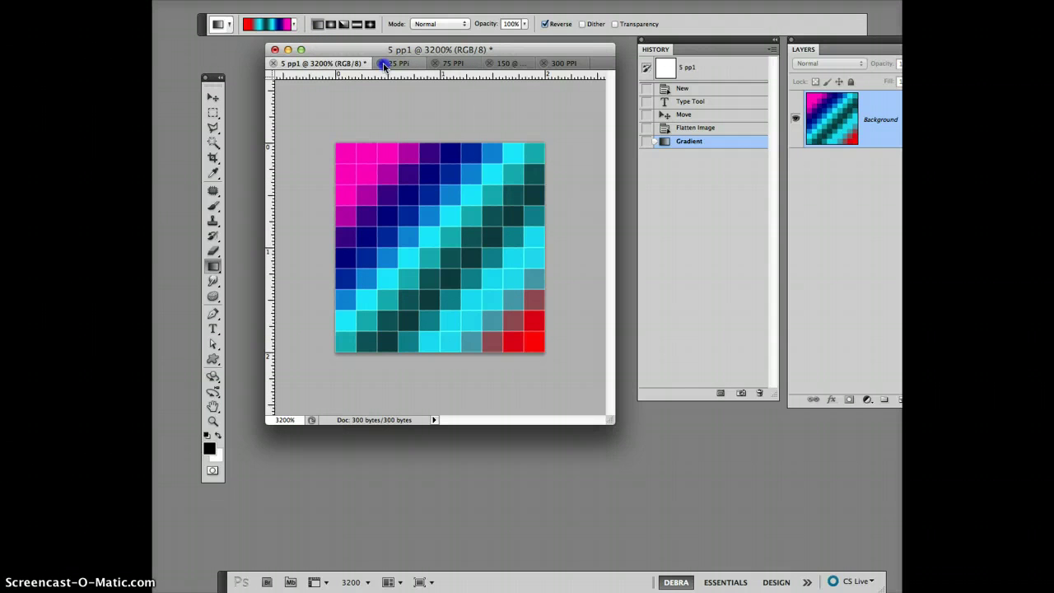
pyautogui.click(411, 66)
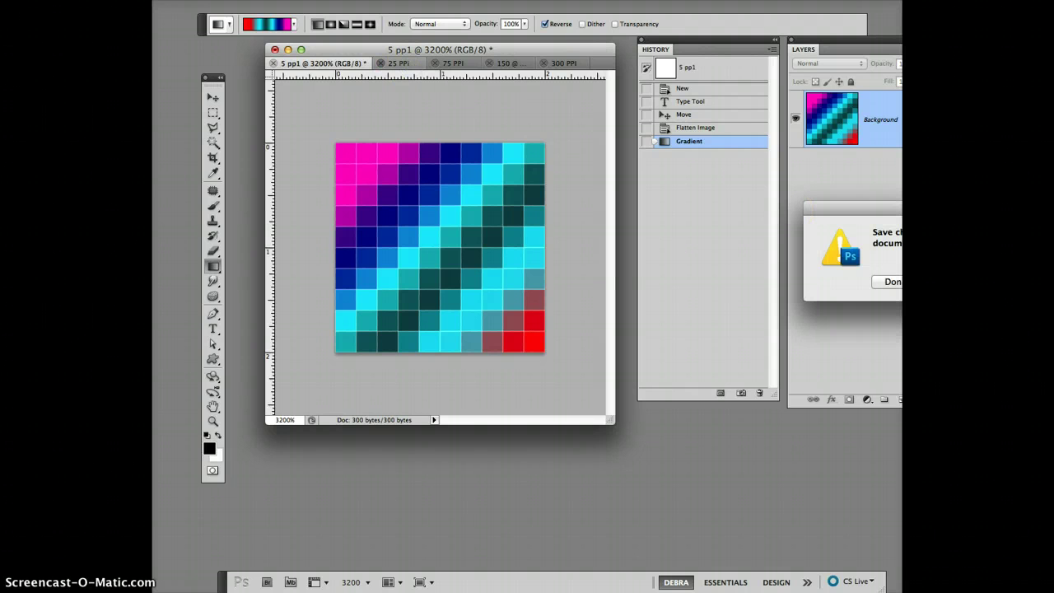
pyautogui.press('Escape')
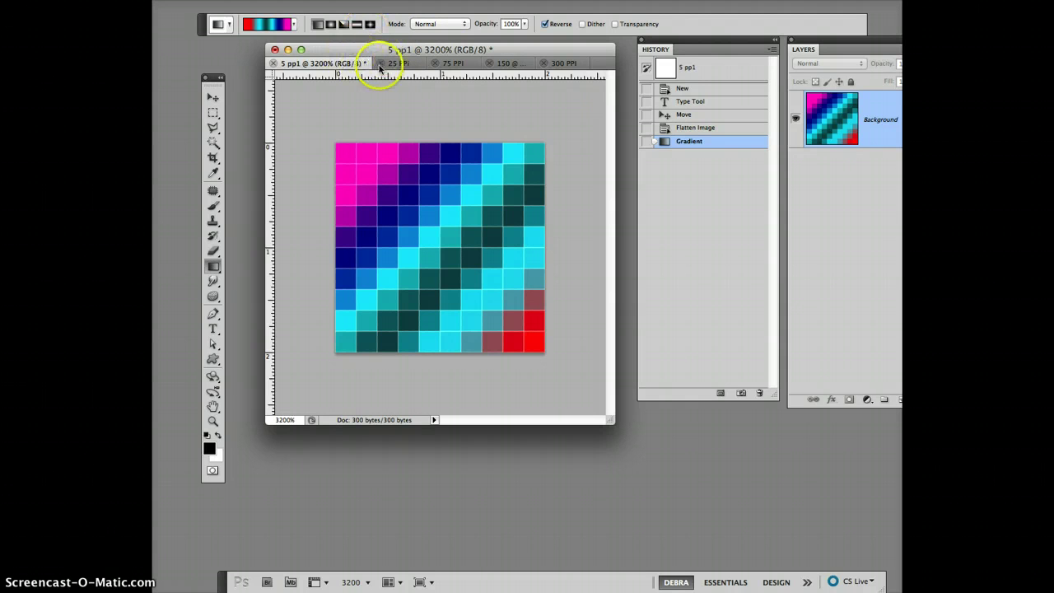
pyautogui.click(416, 65)
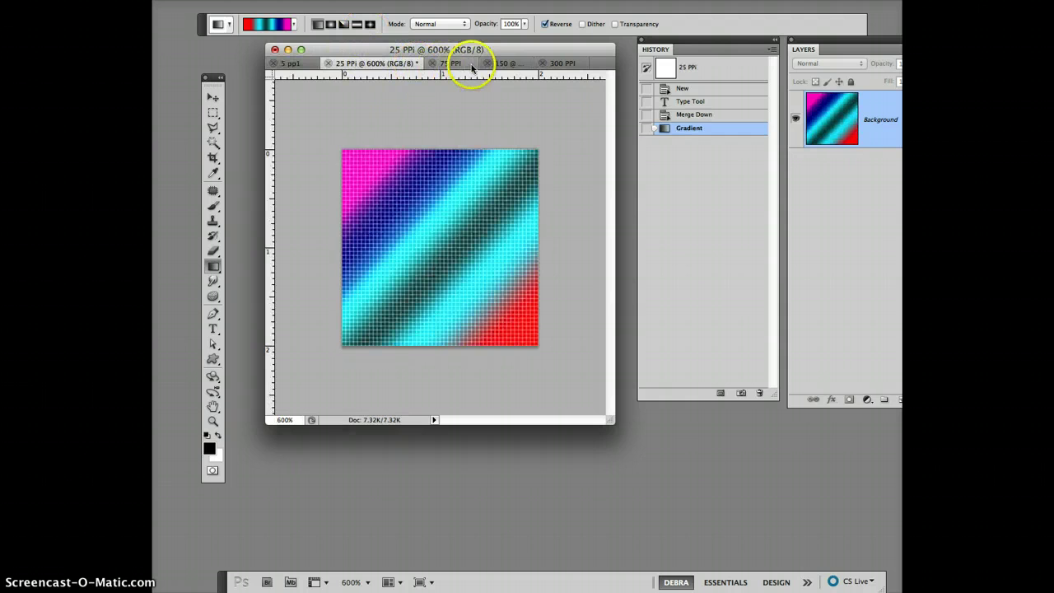
pyautogui.click(458, 64)
pyautogui.click(527, 65)
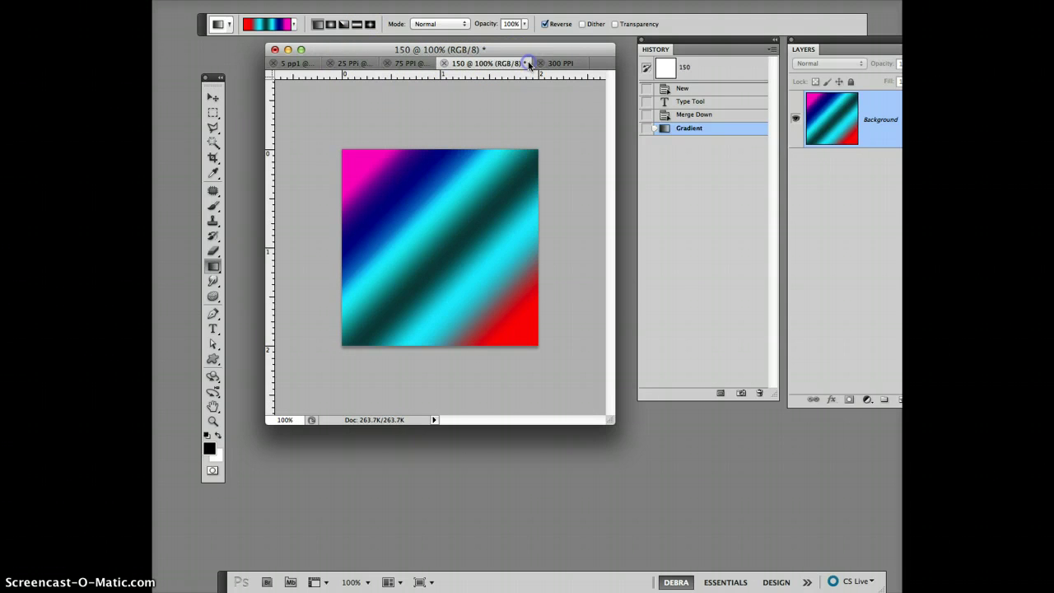
pyautogui.click(581, 66)
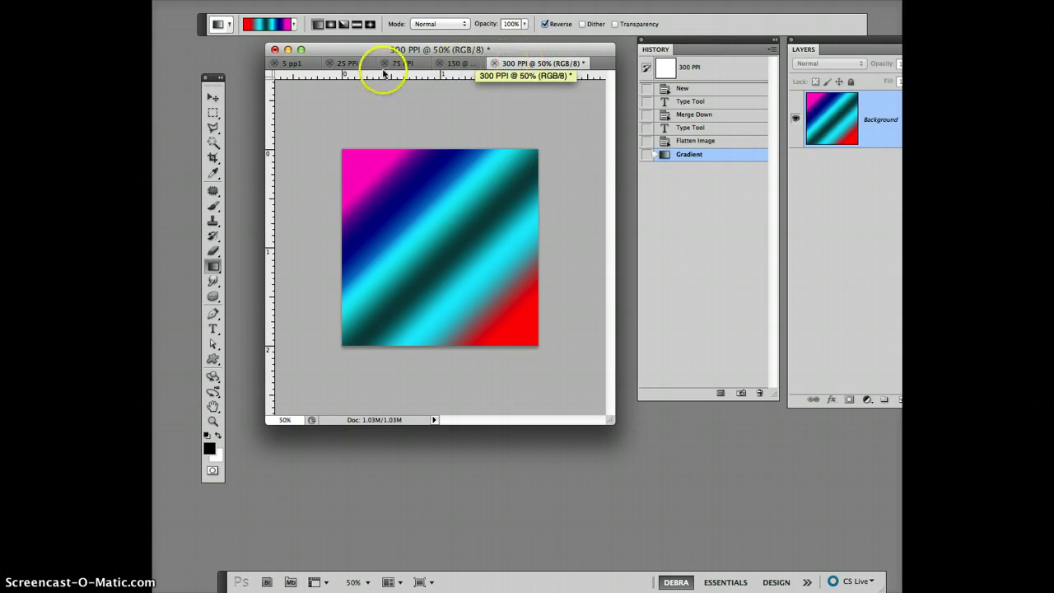
pyautogui.click(307, 65)
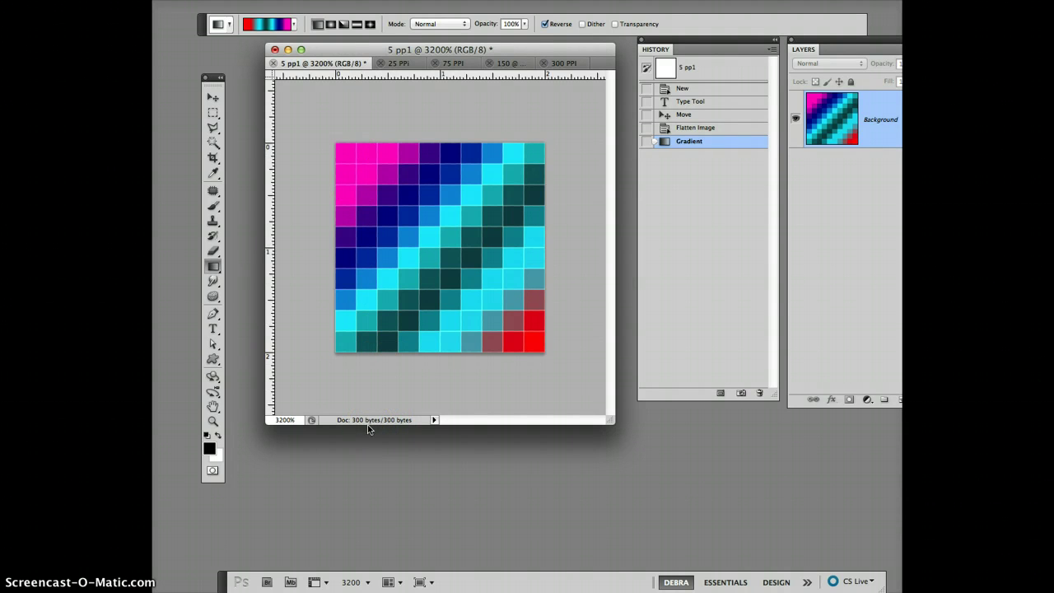
pyautogui.click(420, 66)
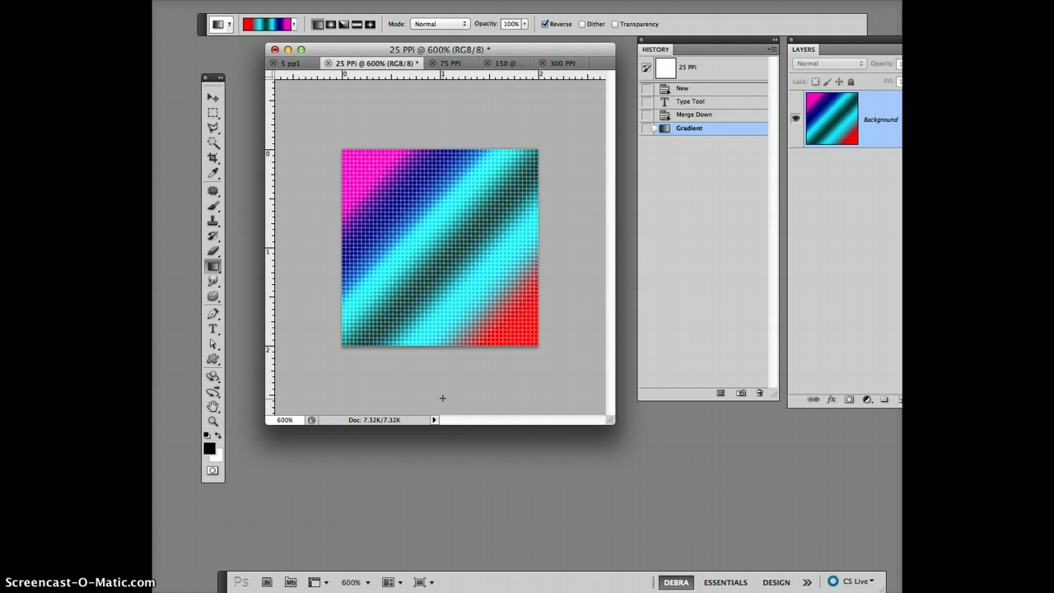
pyautogui.click(467, 63)
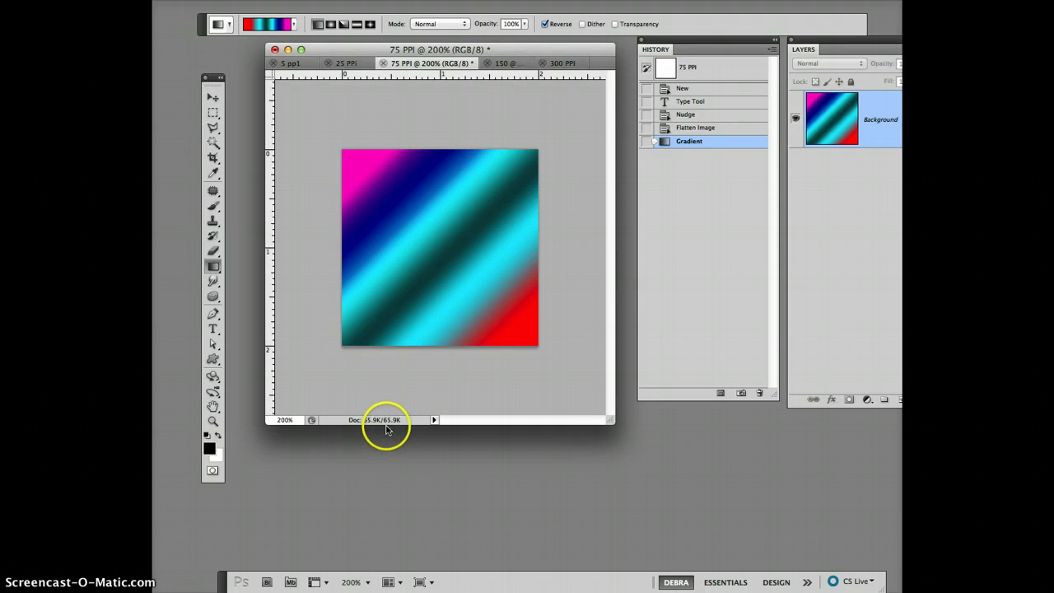
pyautogui.click(361, 64)
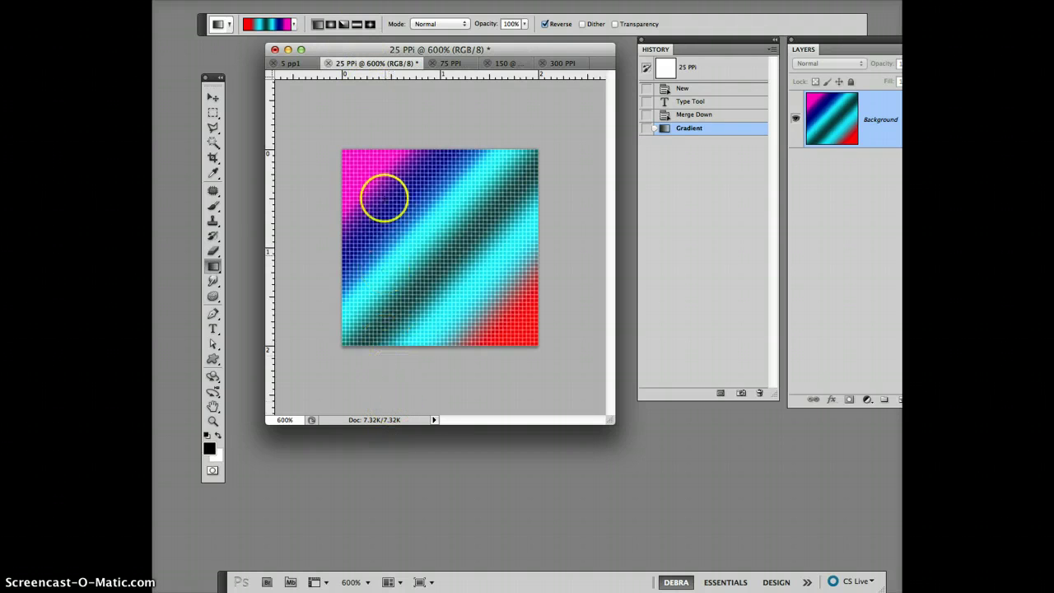
pyautogui.click(472, 66)
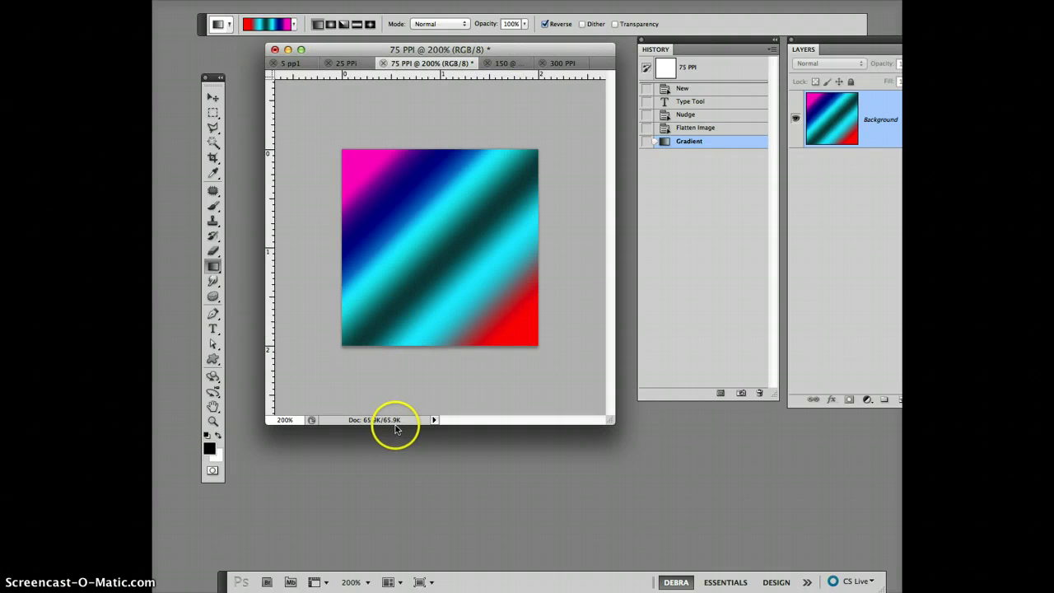
pyautogui.click(524, 63)
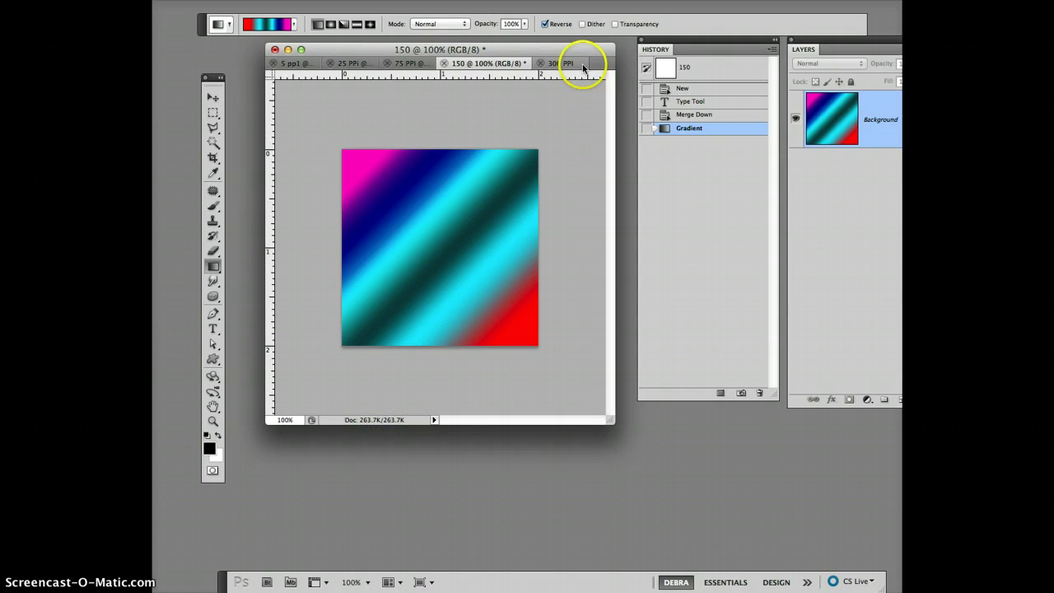
pyautogui.click(582, 66)
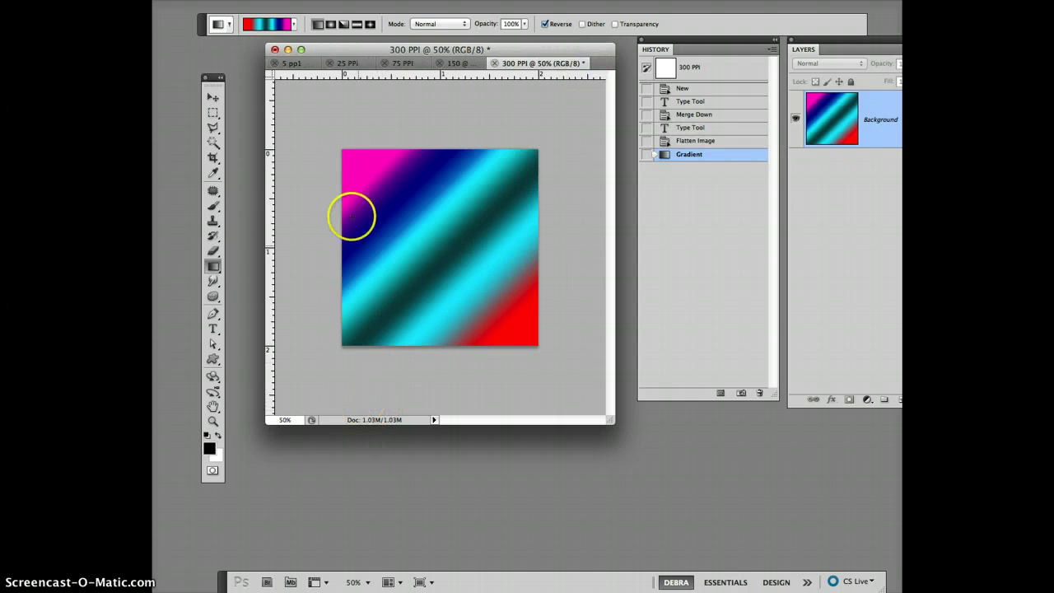